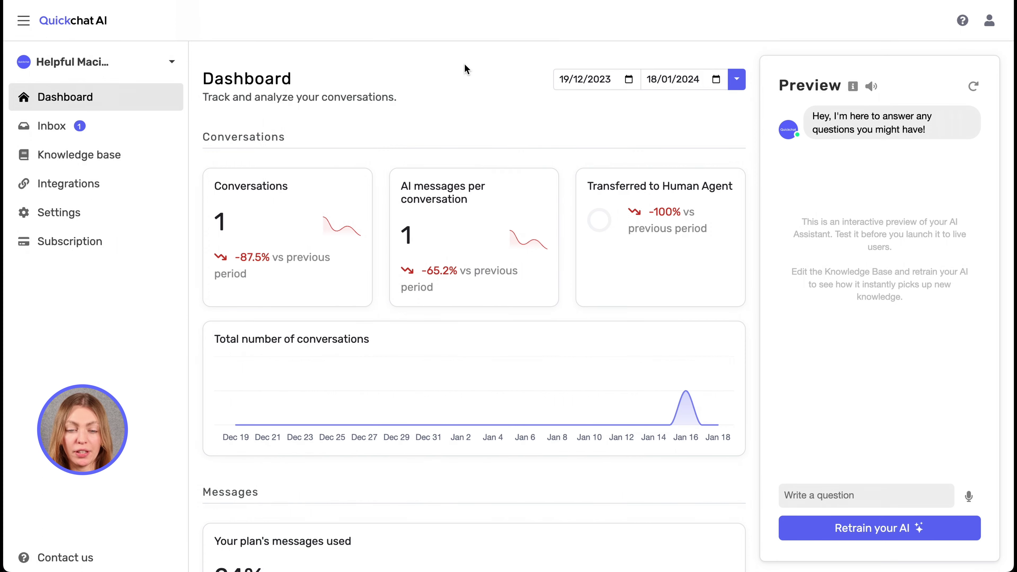
On the AI settings page, switch the Human handoff toggle on.
{"action": "left_click", "coordinate": [110, 220]}
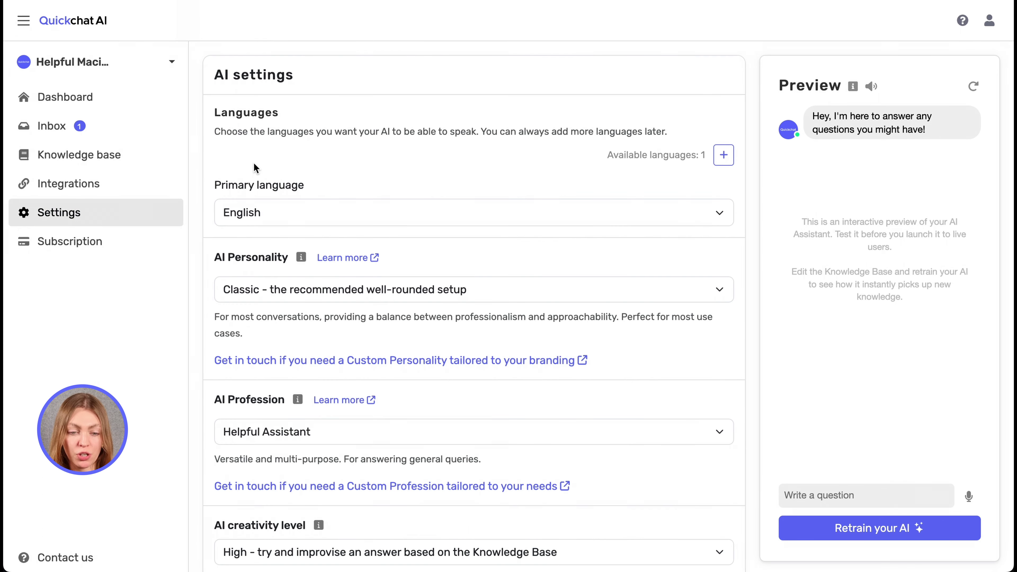
{"action": "scroll", "coordinate": [253, 163], "scroll_direction": "down", "scroll_amount": 15}
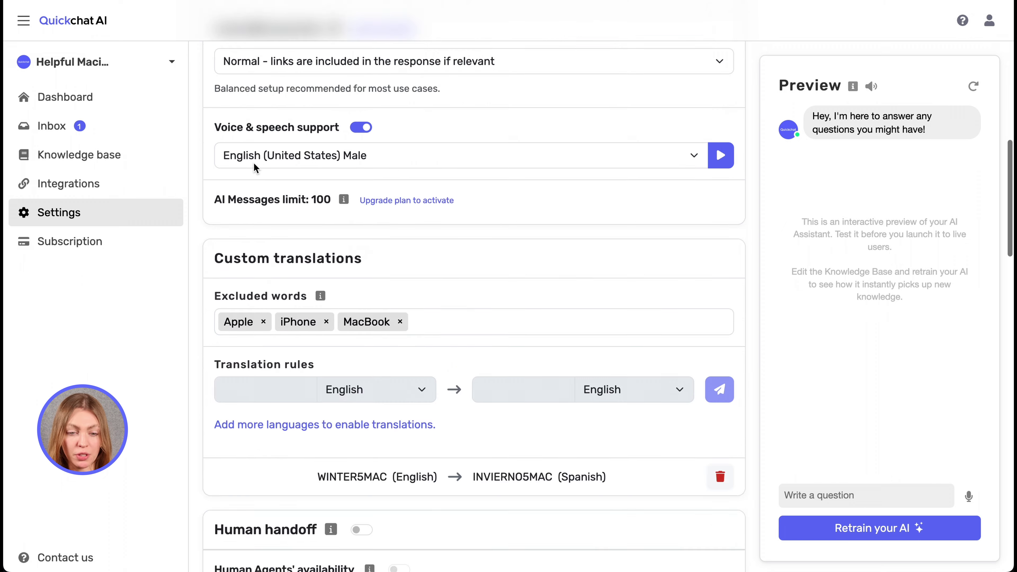
{"action": "scroll", "coordinate": [254, 162], "scroll_direction": "down", "scroll_amount": 8}
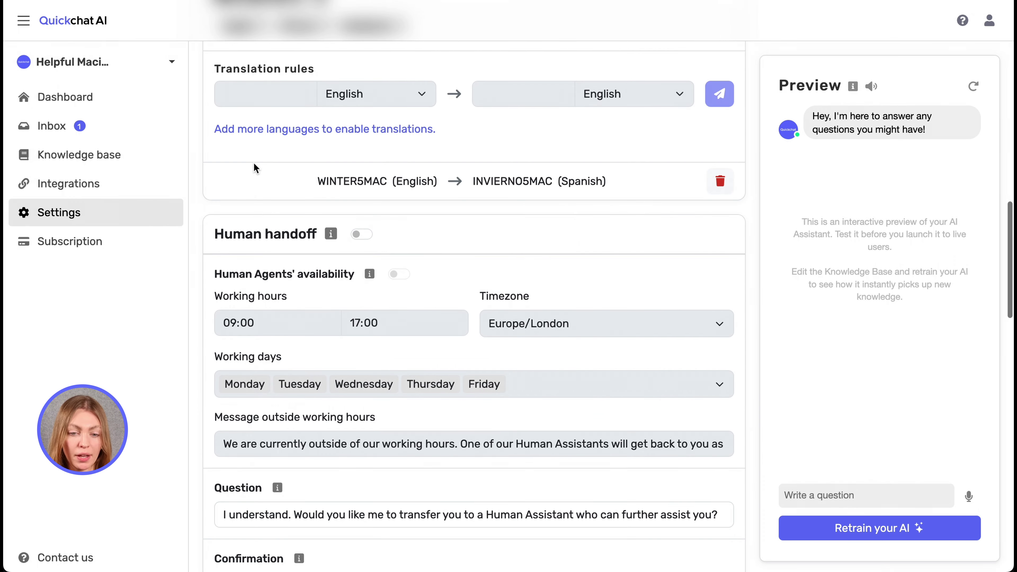
{"action": "scroll", "coordinate": [253, 162], "scroll_direction": "down", "scroll_amount": 3}
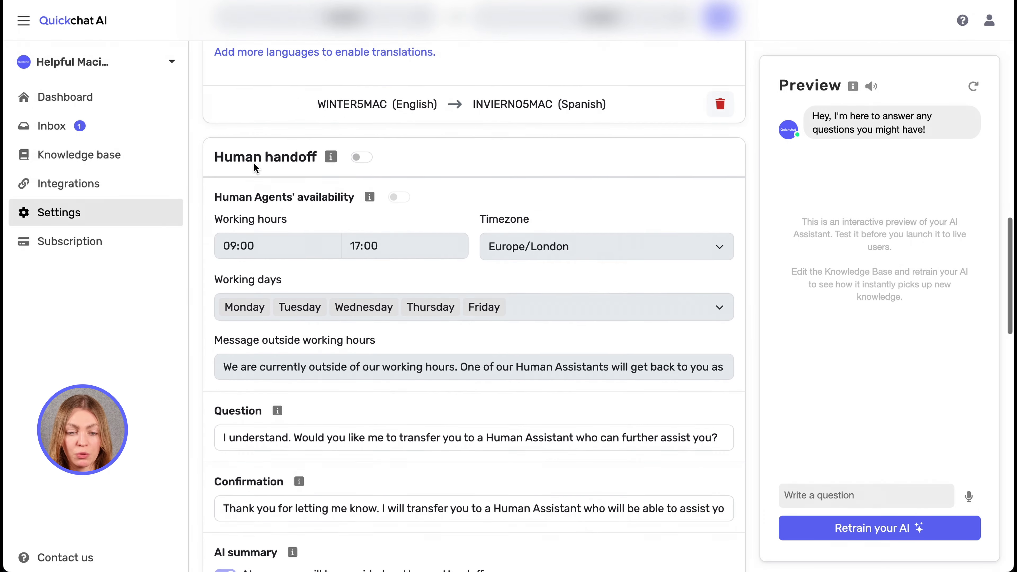
{"action": "left_click_drag", "start_coordinate": [213, 138], "coordinate": [289, 145]}
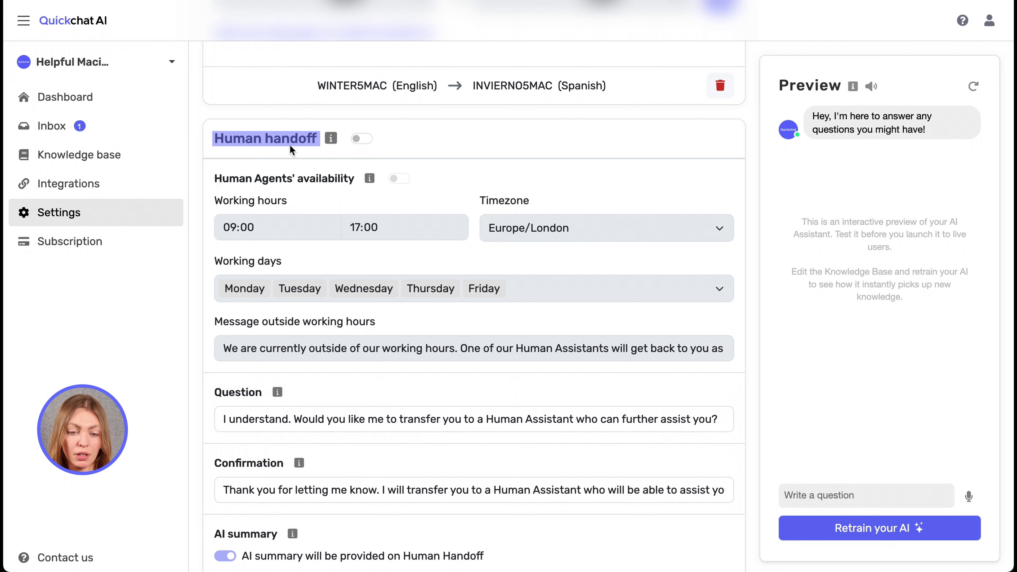
{"action": "left_click", "coordinate": [366, 139]}
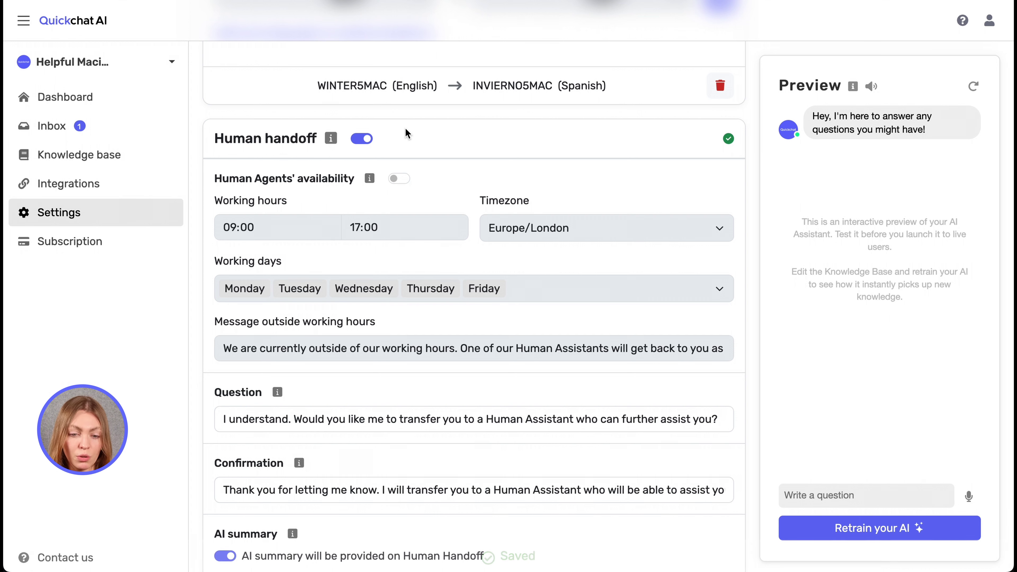
{"action": "scroll", "coordinate": [405, 127], "scroll_direction": "down", "scroll_amount": 1}
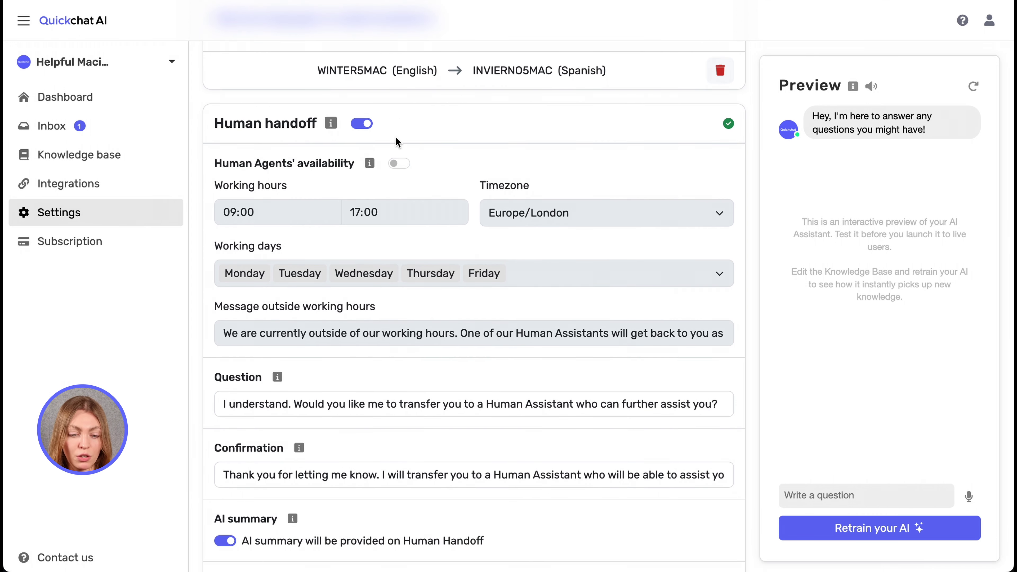
{"action": "scroll", "coordinate": [426, 120], "scroll_direction": "down", "scroll_amount": 1}
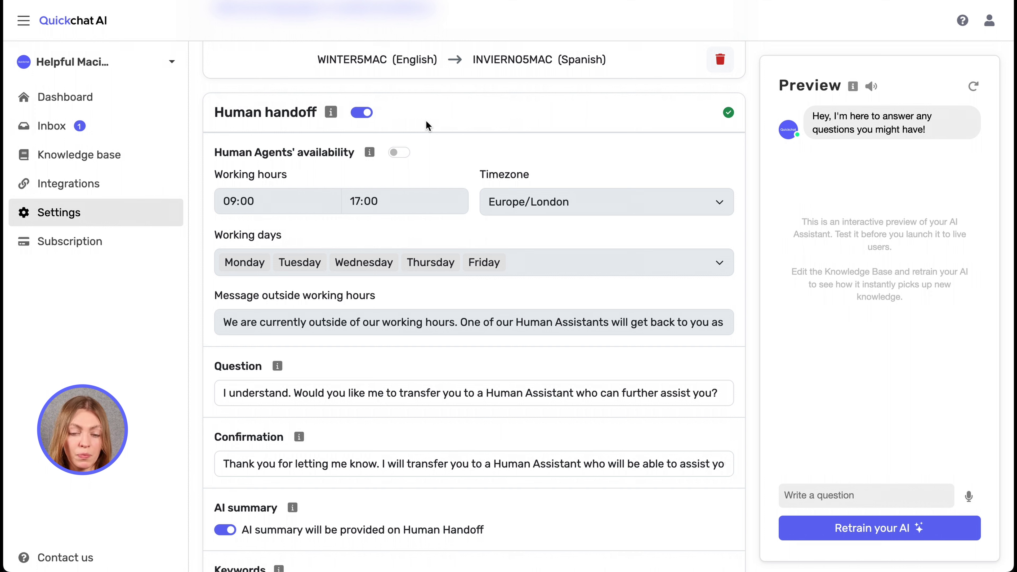
Enable Human Agents' availability, ending at 16:30, Europe/London timezone, with Saturday added to working days.
{"action": "left_click", "coordinate": [398, 153]}
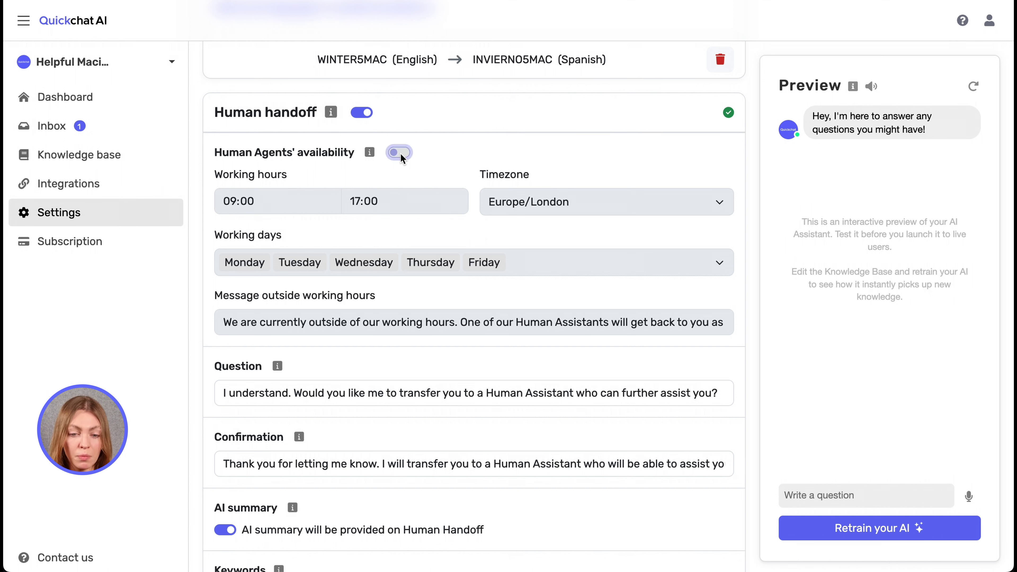
{"action": "left_click", "coordinate": [349, 202]}
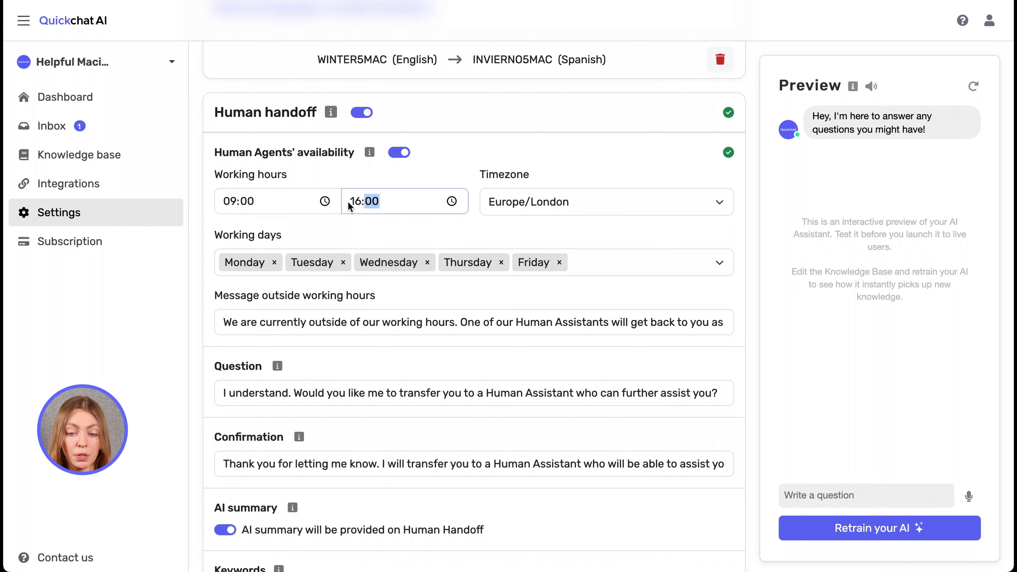
{"action": "type", "text": "1630"}
{"action": "left_click", "coordinate": [497, 174]}
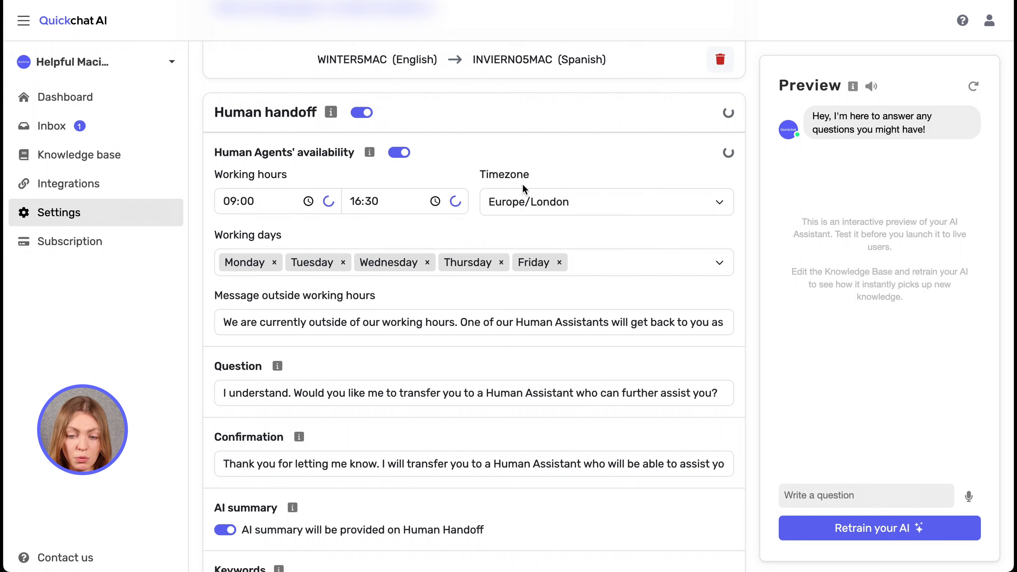
{"action": "left_click", "coordinate": [536, 204]}
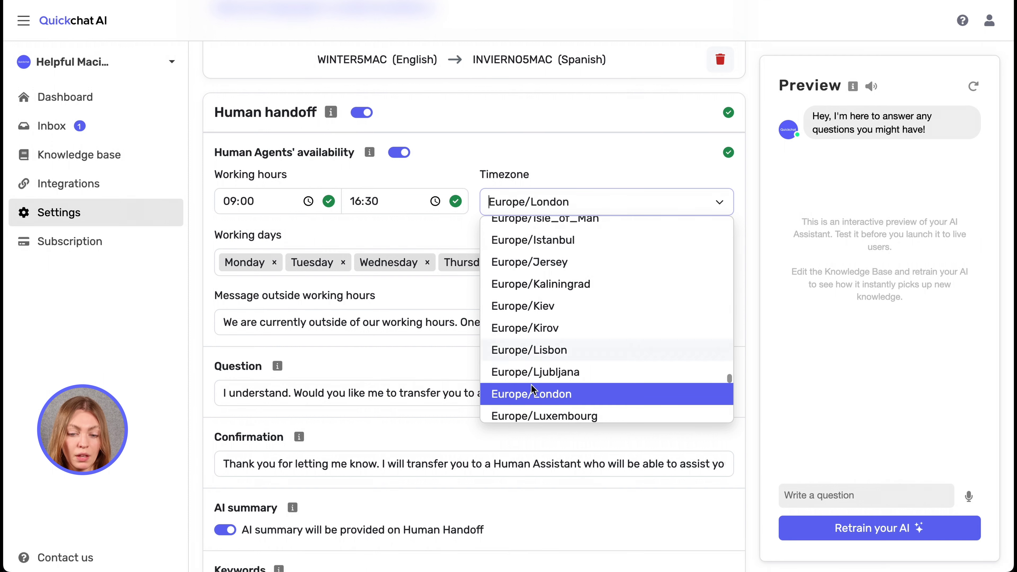
{"action": "left_click", "coordinate": [525, 398]}
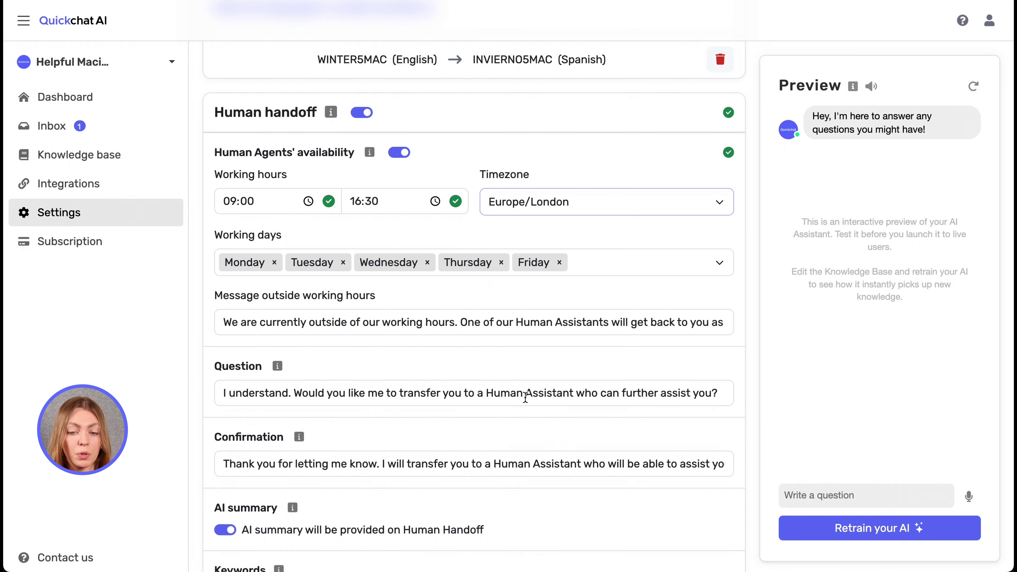
{"action": "left_click", "coordinate": [598, 273]}
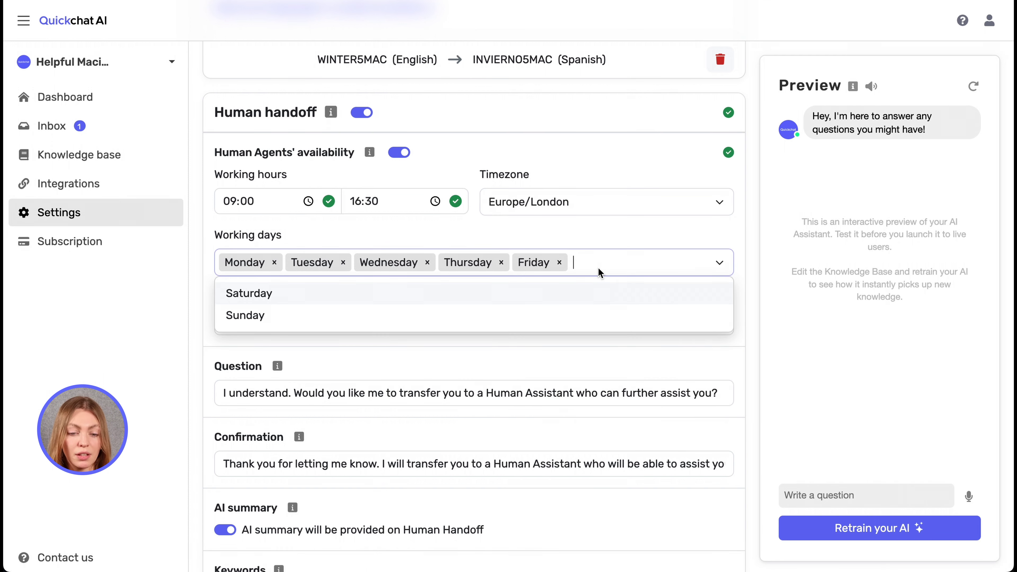
{"action": "left_click", "coordinate": [505, 290]}
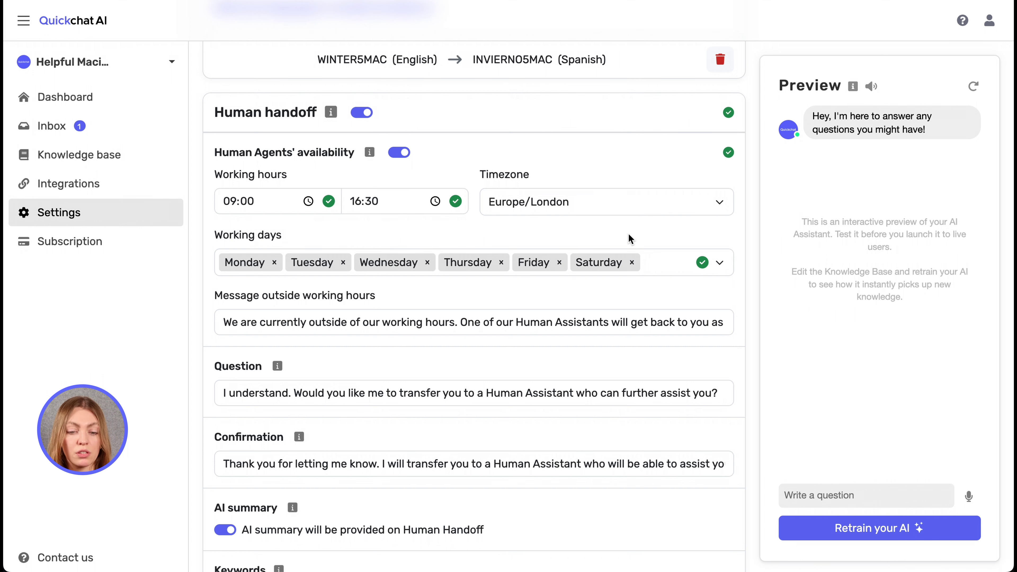
{"action": "scroll", "coordinate": [472, 300], "scroll_direction": "down", "scroll_amount": 1}
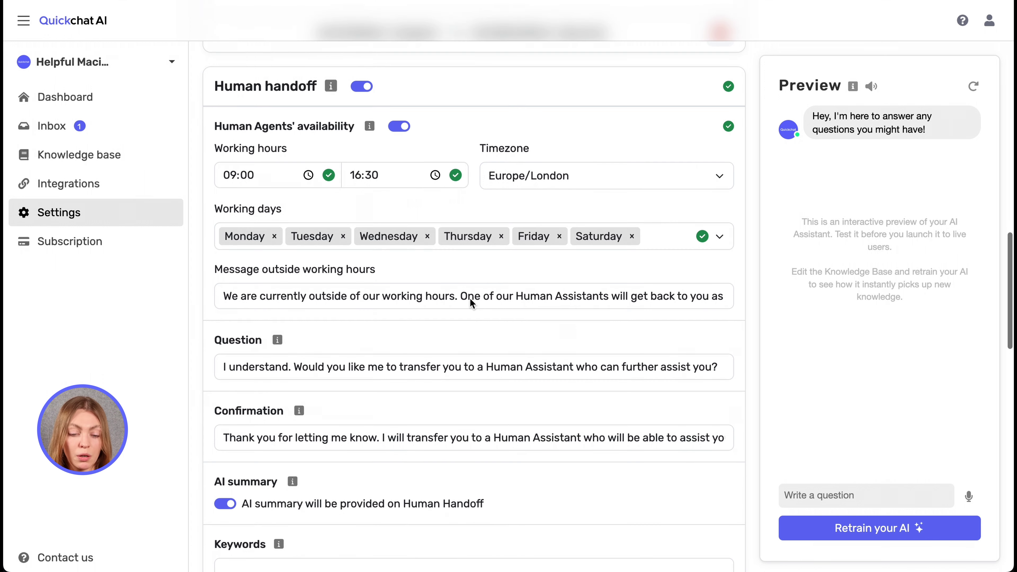
{"action": "left_click_drag", "start_coordinate": [213, 269], "coordinate": [377, 269]}
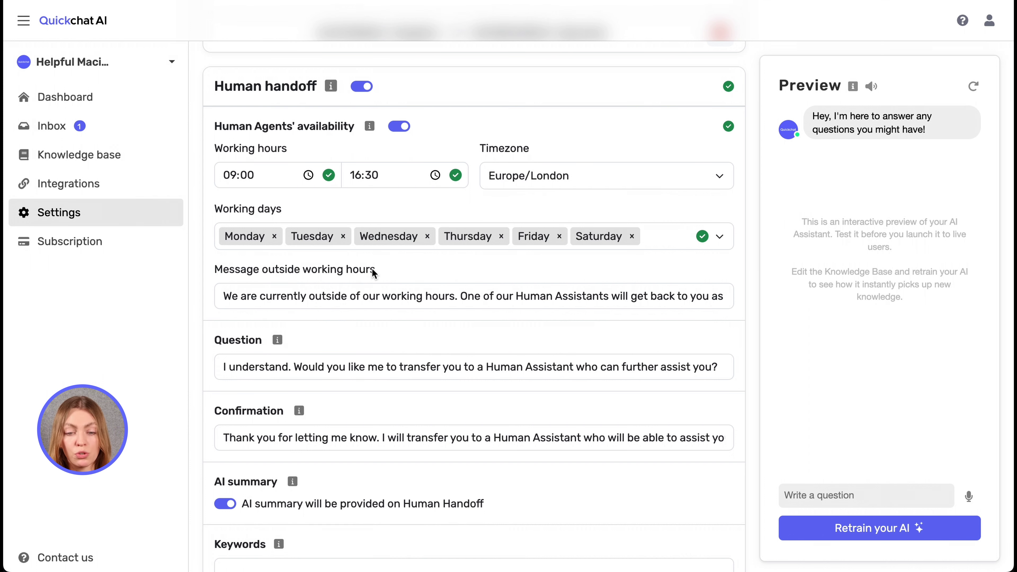
{"action": "scroll", "coordinate": [372, 301], "scroll_direction": "right", "scroll_amount": 5}
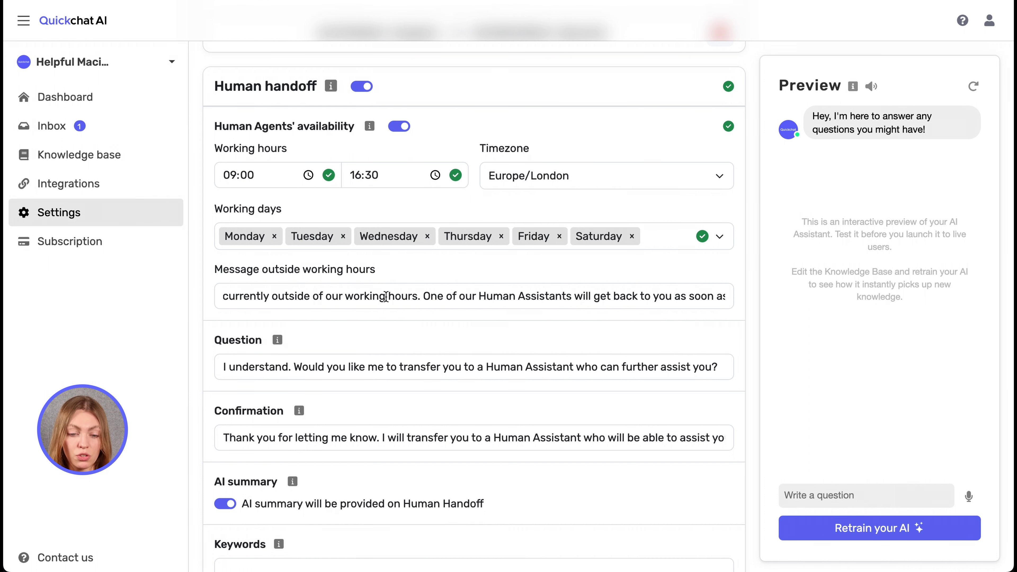
{"action": "scroll", "coordinate": [433, 268], "scroll_direction": "down", "scroll_amount": 1}
{"action": "scroll", "coordinate": [374, 287], "scroll_direction": "left", "scroll_amount": 5}
{"action": "scroll", "coordinate": [402, 261], "scroll_direction": "down", "scroll_amount": 3}
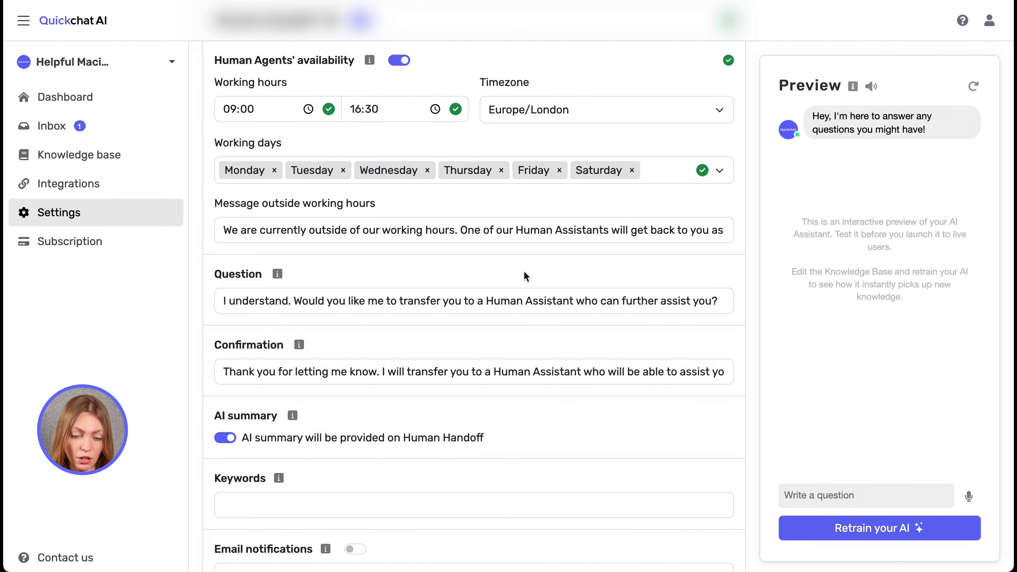
{"action": "scroll", "coordinate": [321, 328], "scroll_direction": "down", "scroll_amount": 1}
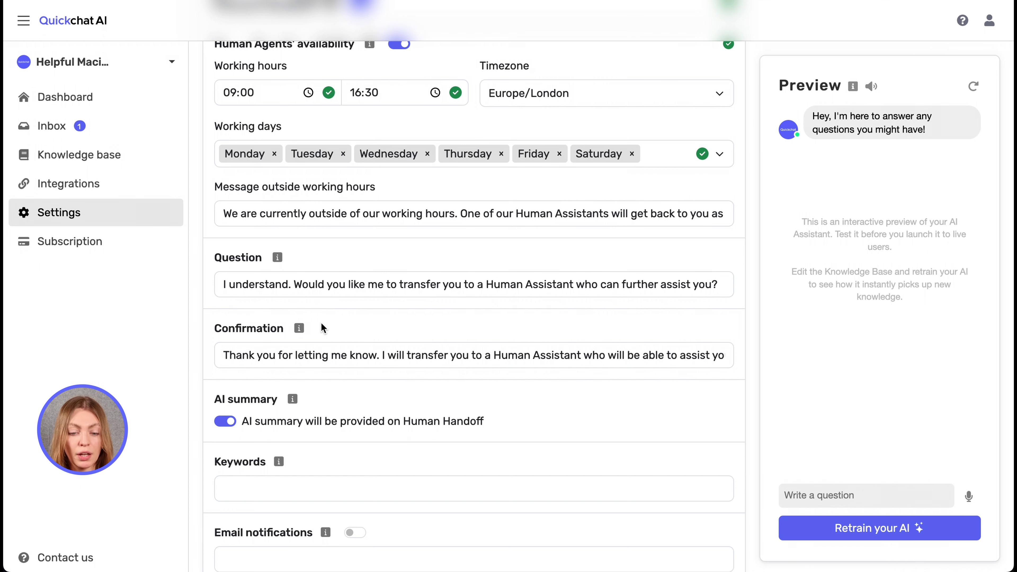
{"action": "scroll", "coordinate": [321, 324], "scroll_direction": "down", "scroll_amount": 1}
{"action": "scroll", "coordinate": [312, 379], "scroll_direction": "down", "scroll_amount": 1}
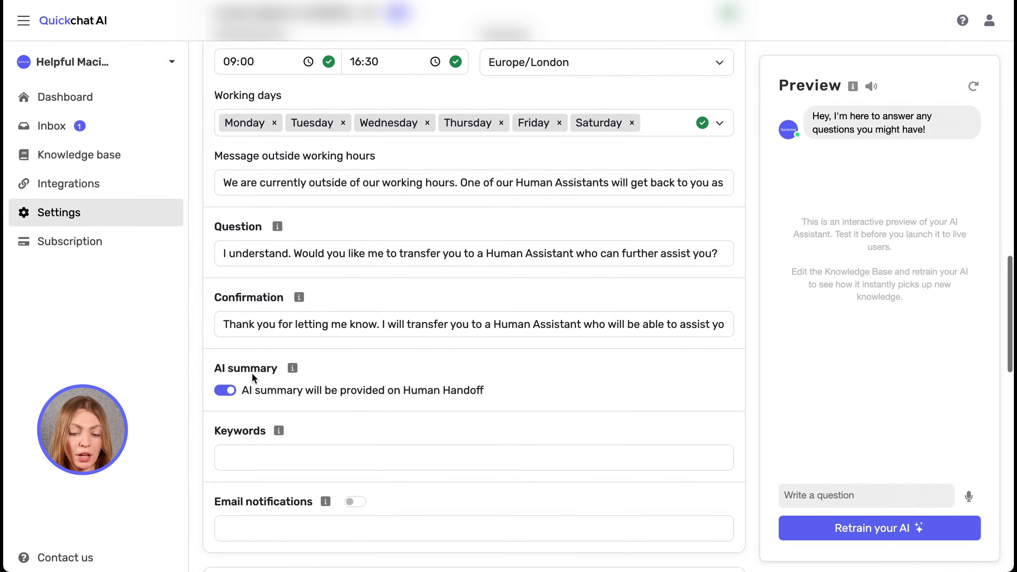
{"action": "scroll", "coordinate": [339, 365], "scroll_direction": "down", "scroll_amount": 1}
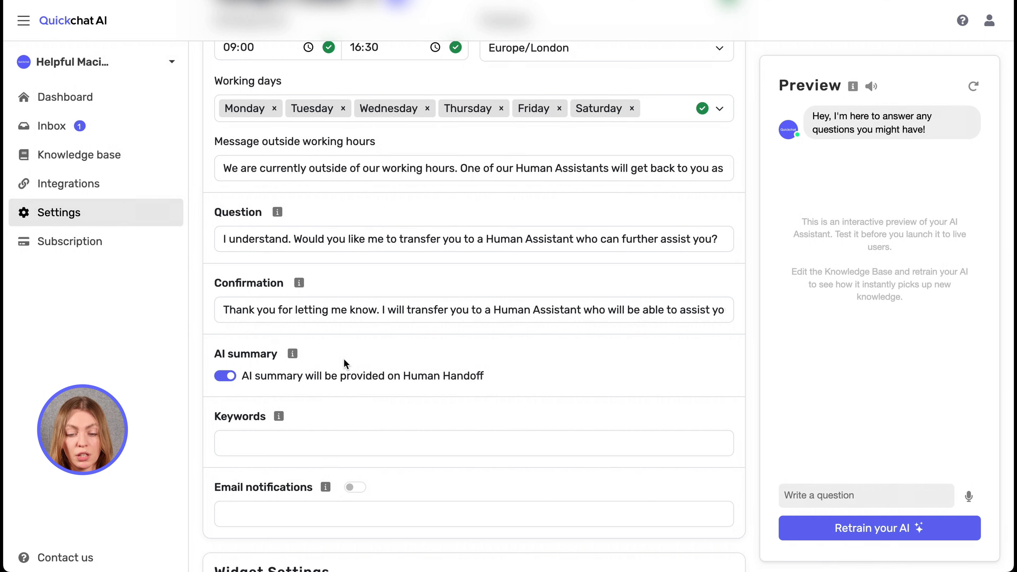
{"action": "scroll", "coordinate": [343, 358], "scroll_direction": "down", "scroll_amount": 1}
Enter 'invoice', 'receipt' and 'delivery status' as human handoff keywords.
{"action": "left_click", "coordinate": [327, 402]}
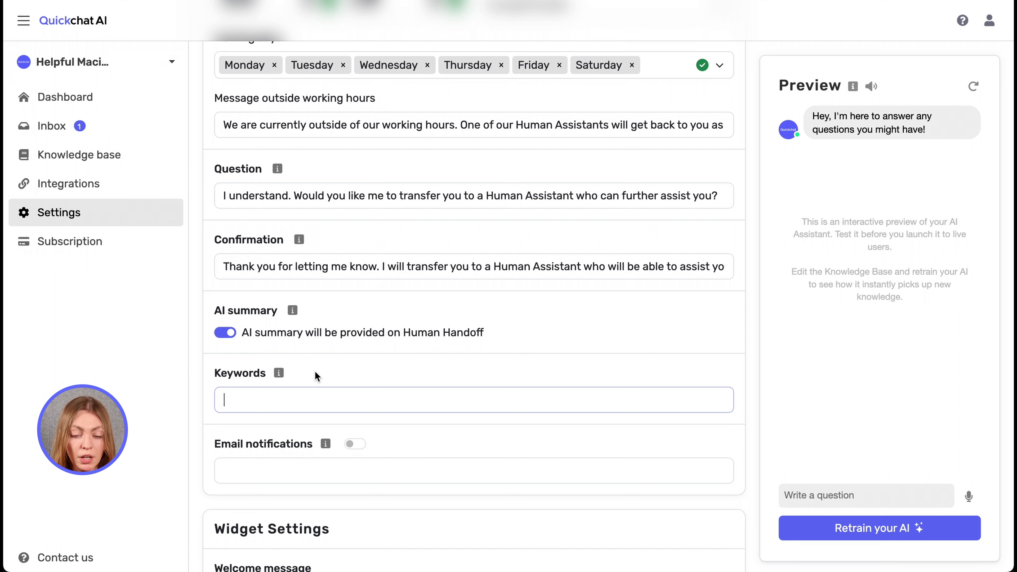
{"action": "left_click_drag", "start_coordinate": [212, 373], "coordinate": [266, 373]}
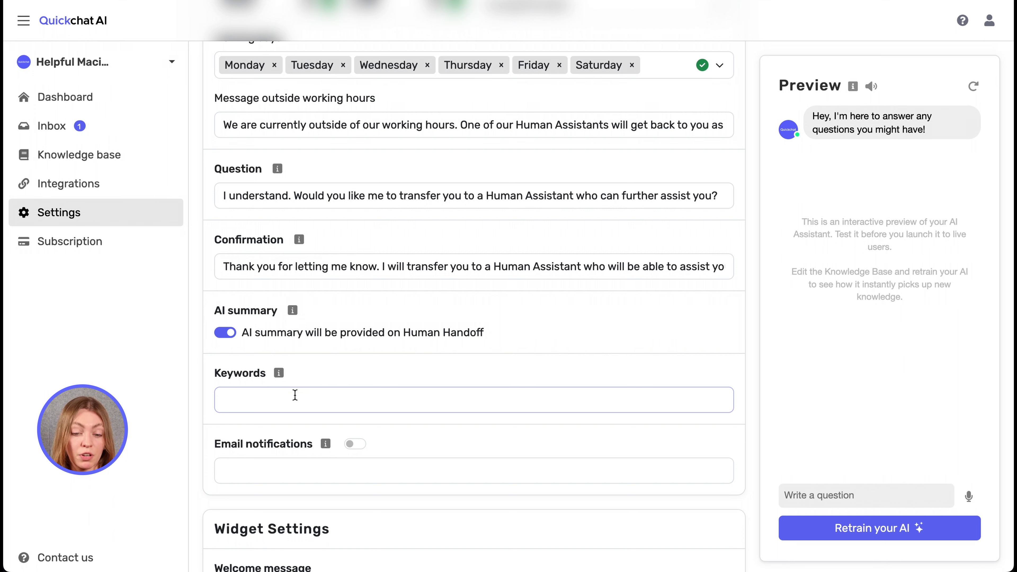
{"action": "type", "text": "invoice"}
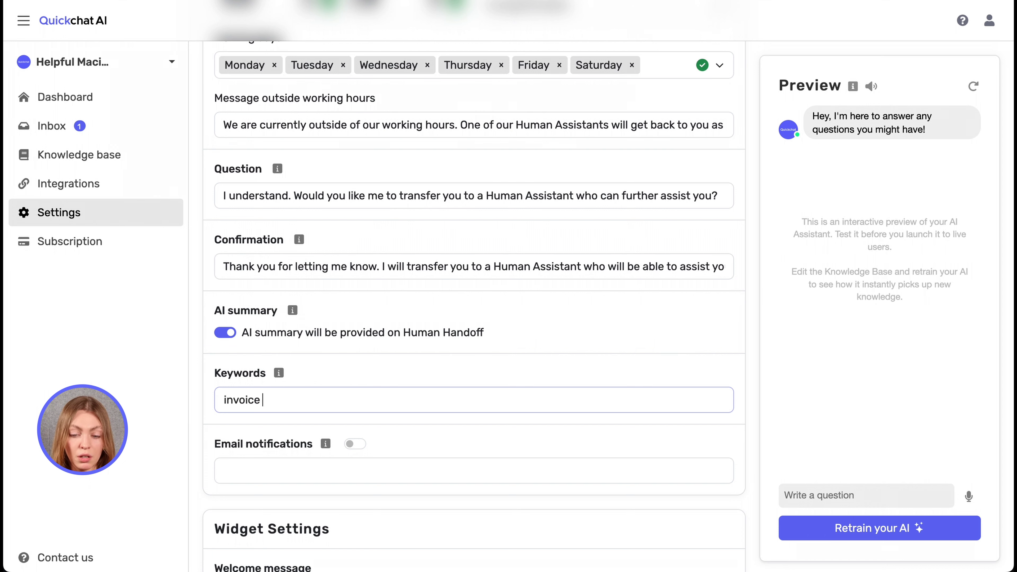
{"action": "key", "text": "Return"}
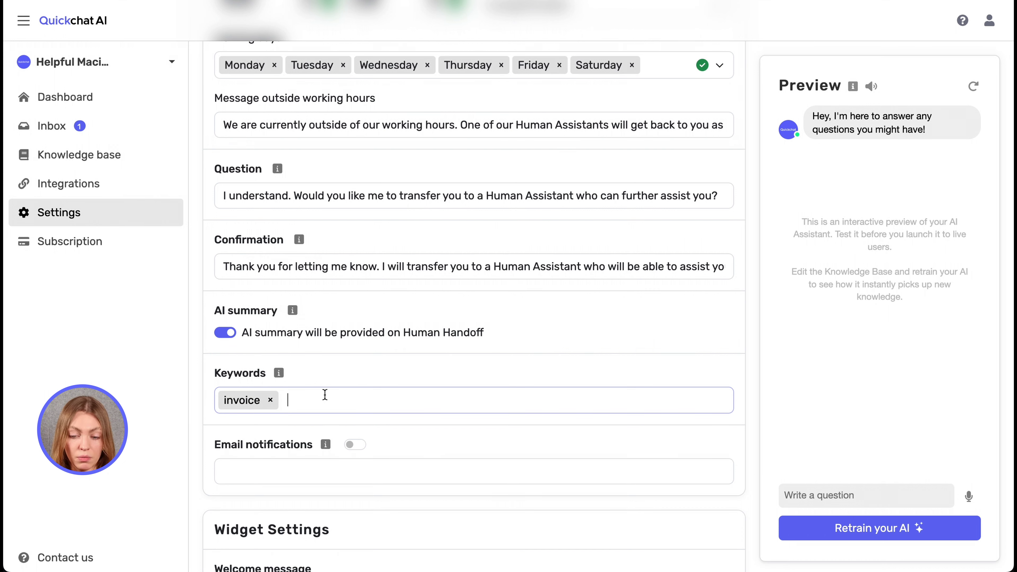
{"action": "type", "text": "receipt"}
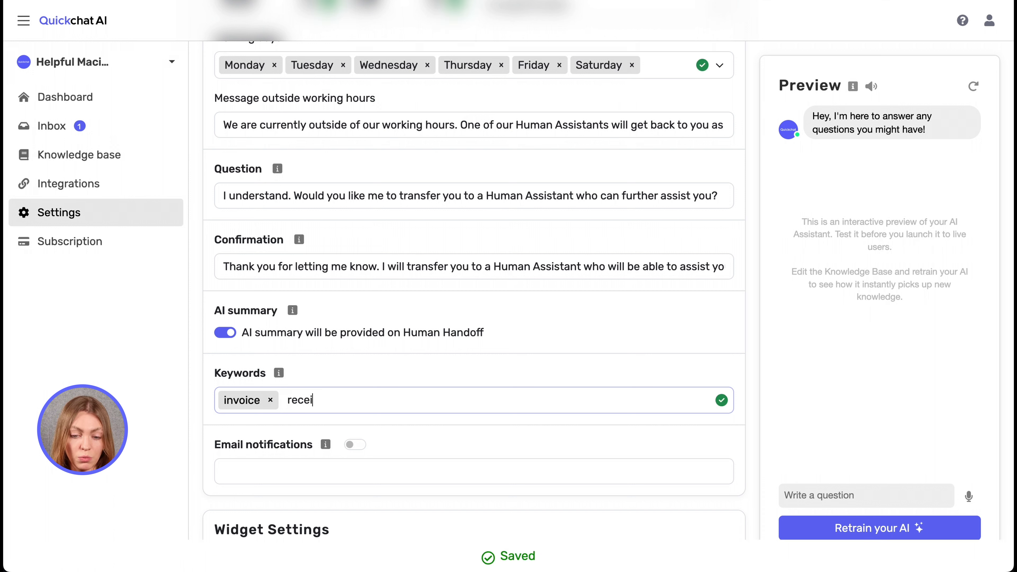
{"action": "key", "text": "Return"}
{"action": "type", "text": "de"}
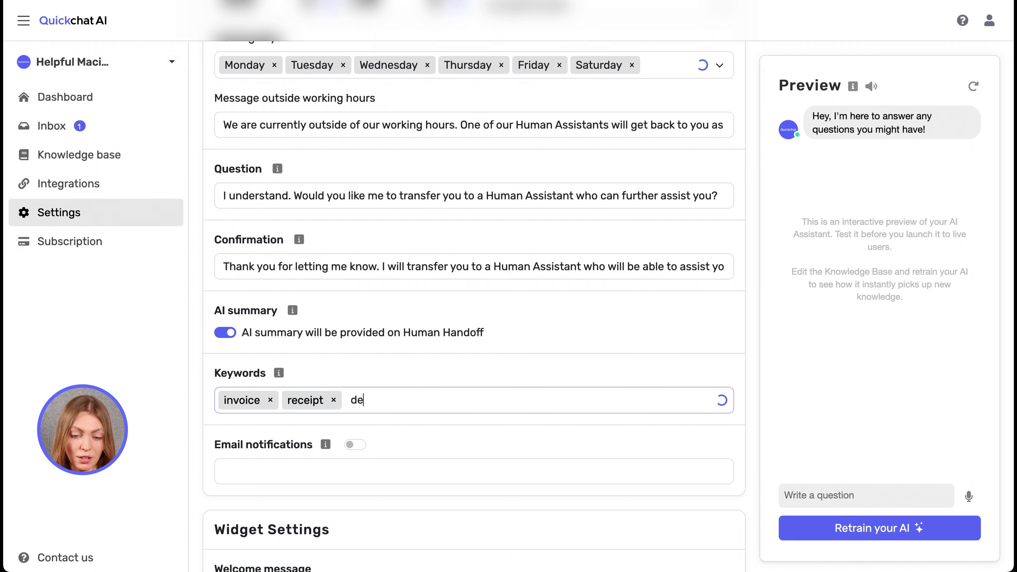
{"action": "type", "text": "livery sta"}
{"action": "key", "text": "BackSpace"}
{"action": "type", "text": "tatus"}
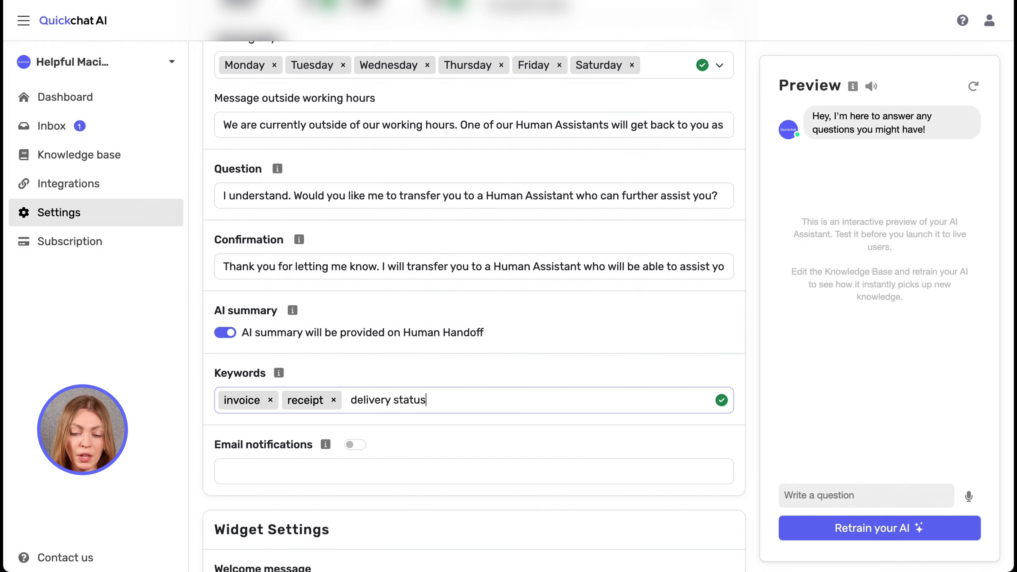
{"action": "key", "text": "Return"}
{"action": "left_click_drag", "start_coordinate": [302, 428], "coordinate": [359, 437]}
Enable email notifications, ask the widget for a macshop invoice, and reply 'Yes, that would be ideal!'.
{"action": "left_click", "coordinate": [359, 438]}
{"action": "left_click", "coordinate": [352, 461]}
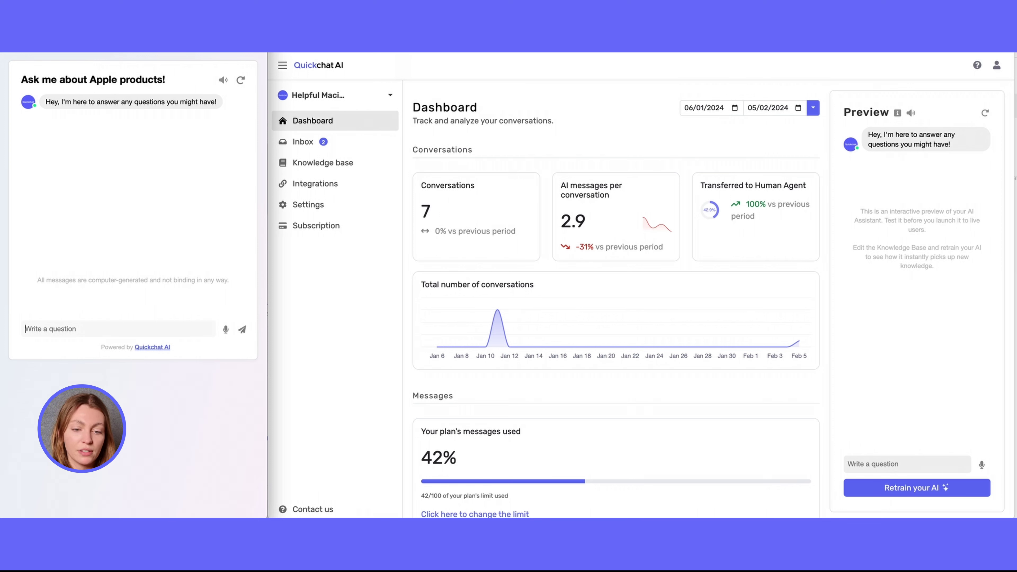
{"action": "type", "text": "Hey! I"}
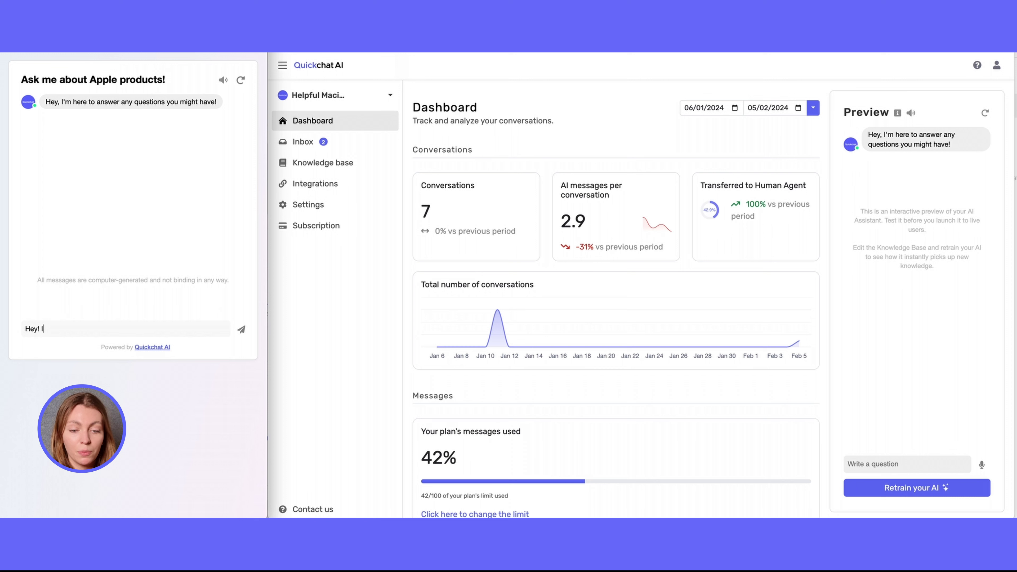
{"action": "type", "text": " recently made a purchase at macsho"}
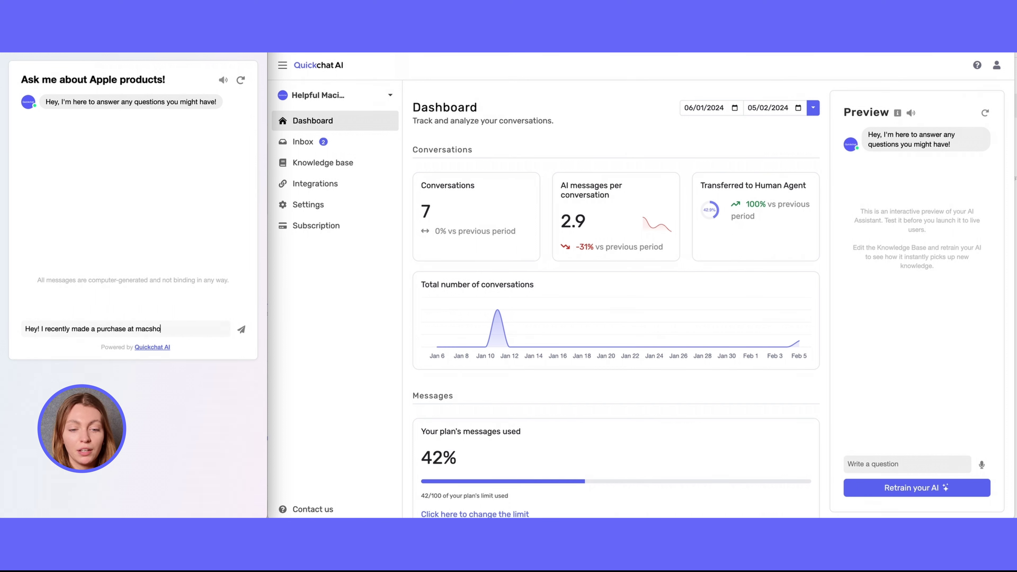
{"action": "type", "text": "p and I need an invoice."}
{"action": "key", "text": "Return"}
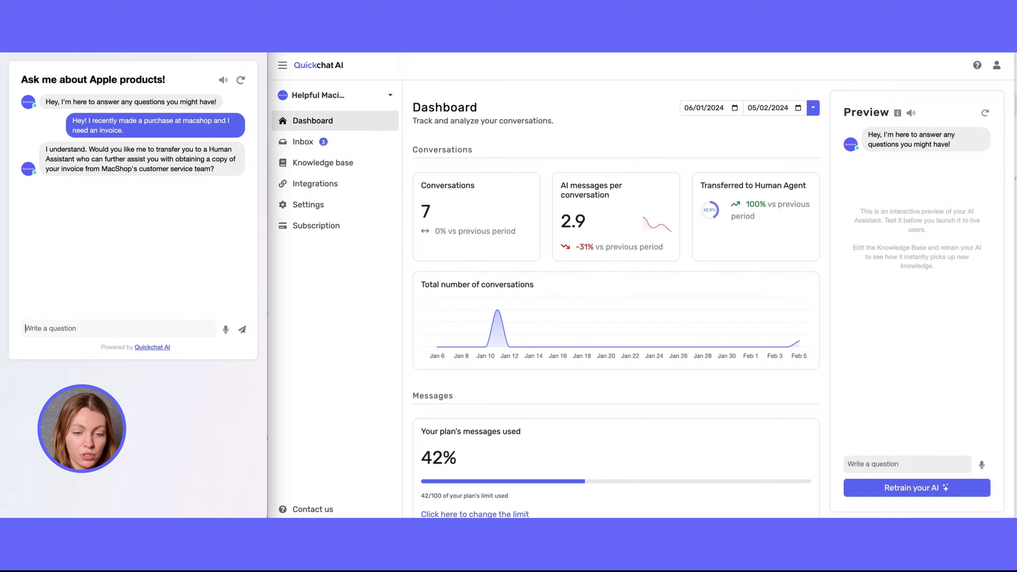
{"action": "type", "text": "Yes,"}
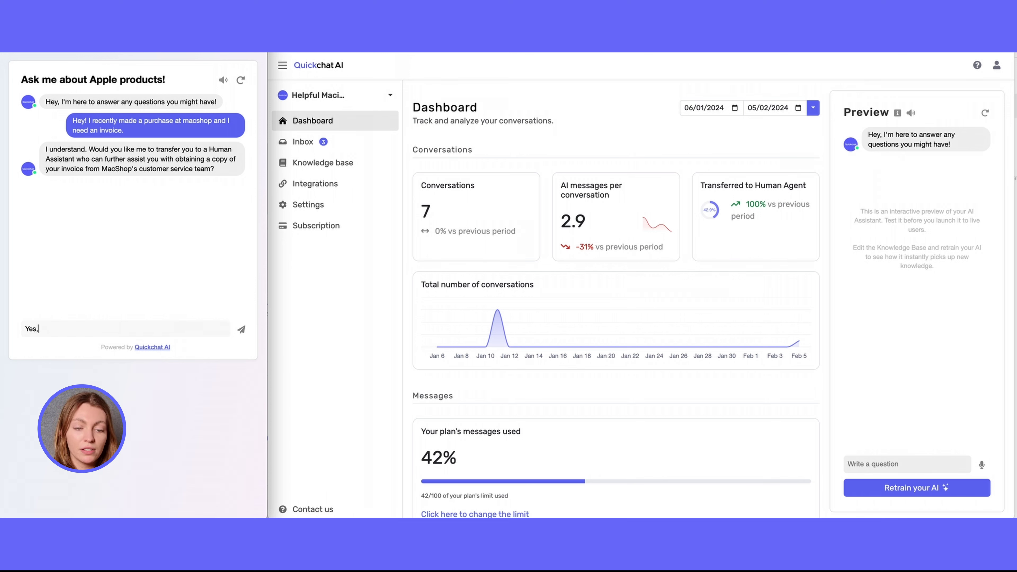
{"action": "type", "text": " that would be ideal!"}
{"action": "key", "text": "Return"}
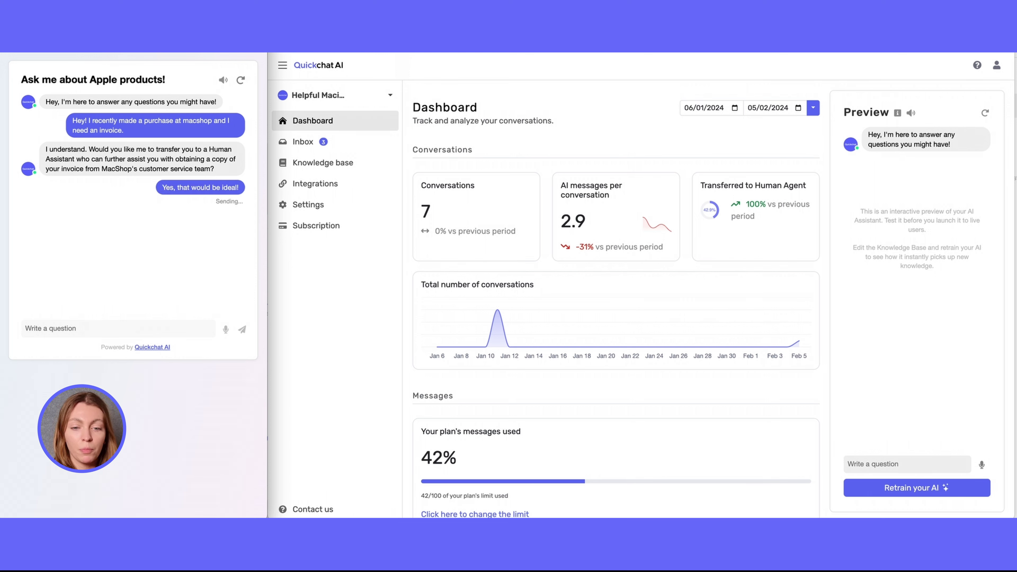
Go to the Inbox and open conversation #20's transcript.
{"action": "left_click", "coordinate": [322, 144]}
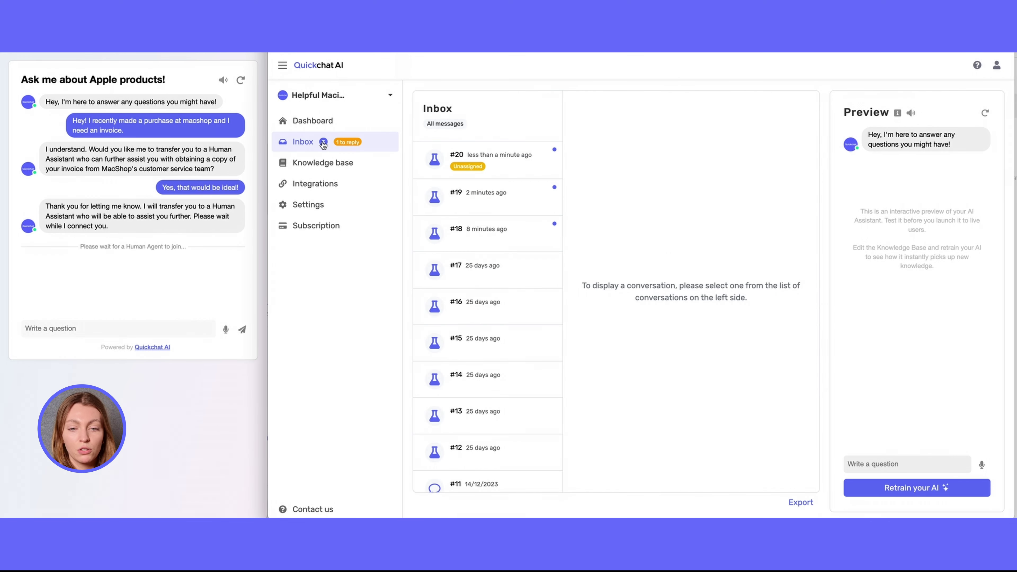
{"action": "left_click", "coordinate": [517, 164]}
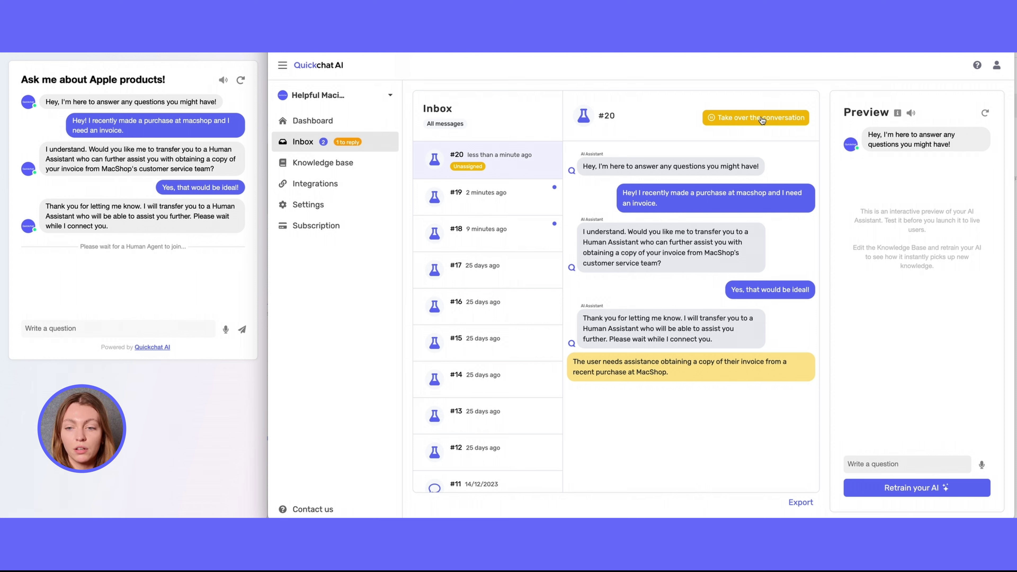
Take over conversation #20 as the human agent.
{"action": "left_click", "coordinate": [762, 119]}
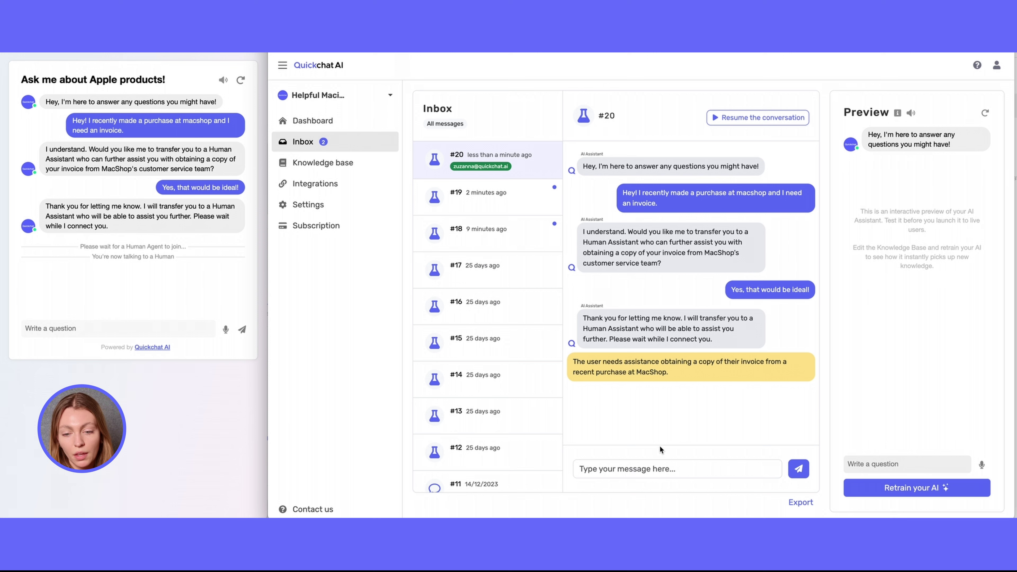
Agent introduces themselves, customer confirms their e-mail, and agent asks for the order number.
{"action": "left_click", "coordinate": [660, 468]}
{"action": "type", "text": "Hey there"}
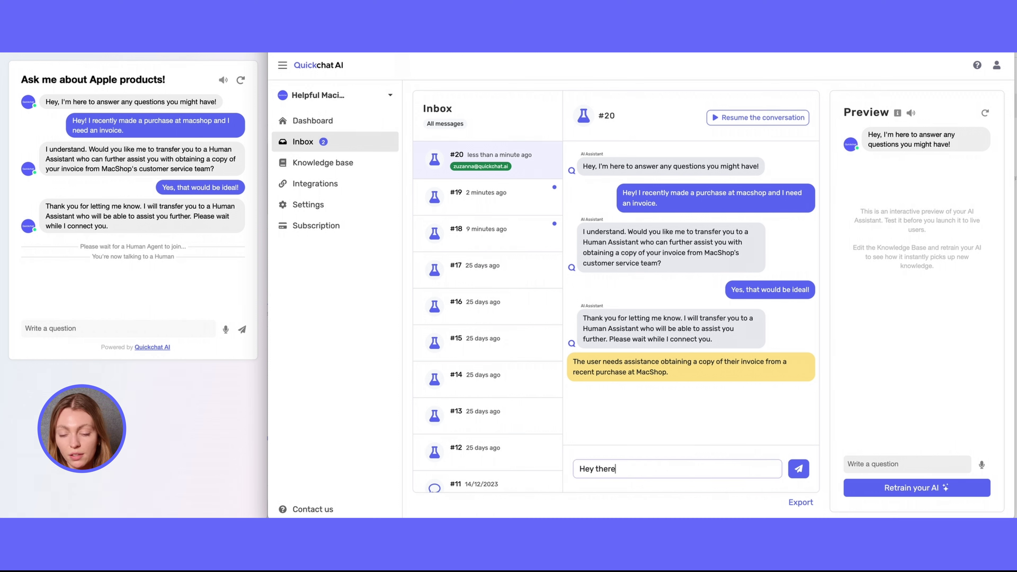
{"action": "type", "text": ", this is Abby. Your dedicated Customer Service R"}
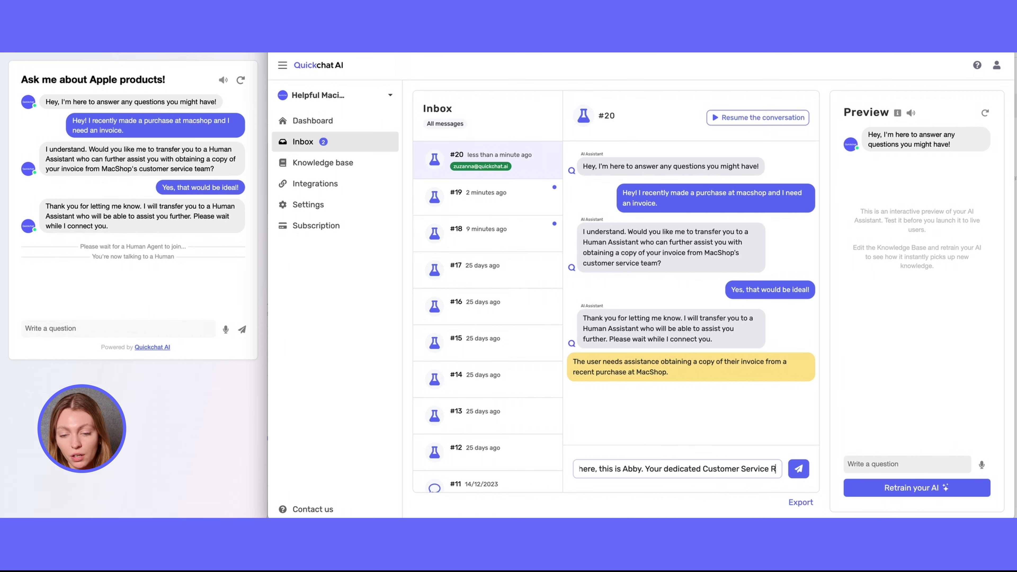
{"action": "type", "text": "epresentative. I can see you want an invoice for your purchase, is that correct?"}
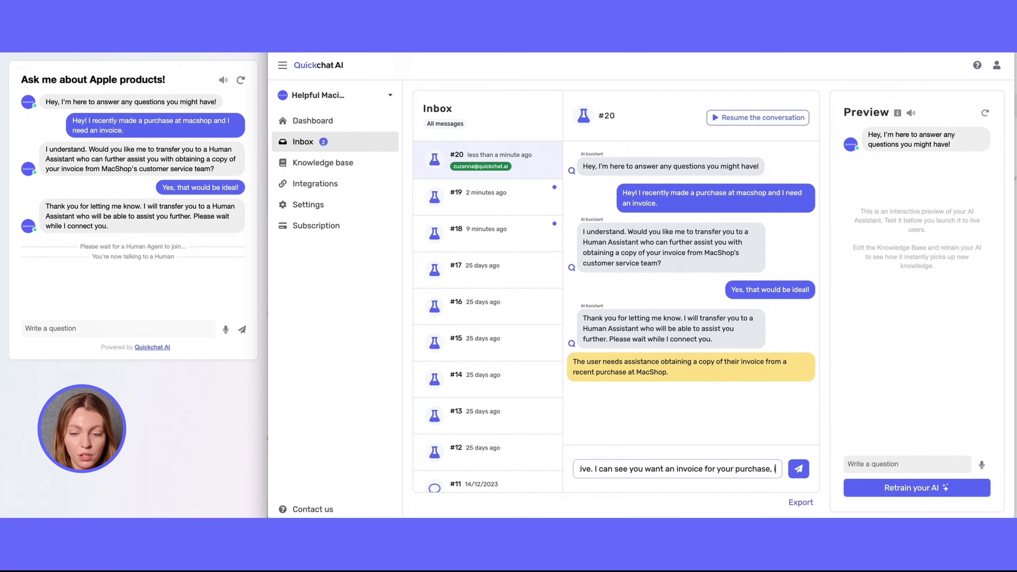
{"action": "key", "text": "Return"}
{"action": "left_click", "coordinate": [120, 328]}
{"action": "type", "text": "Yes, that's r"}
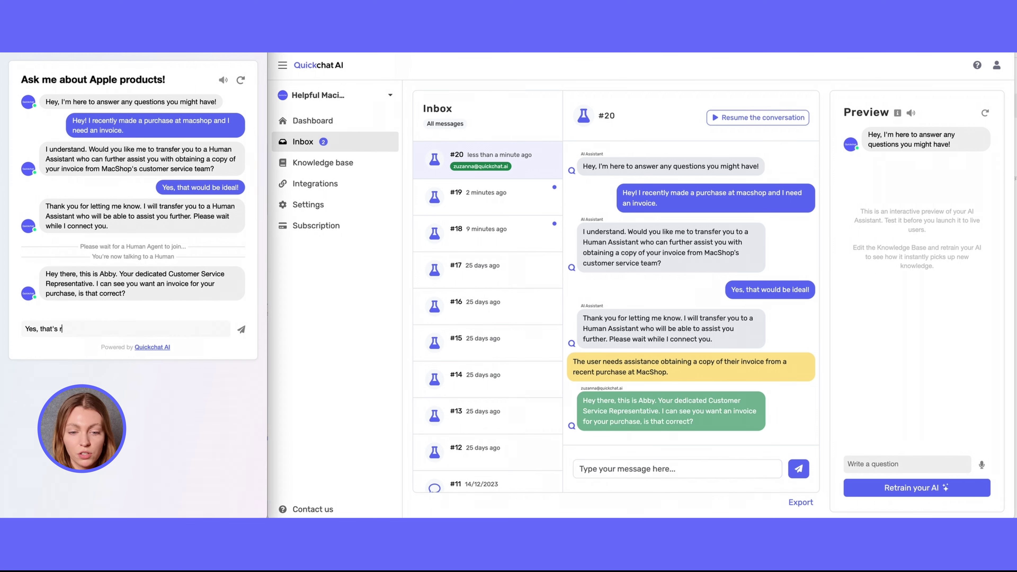
{"action": "key", "text": "Return"}
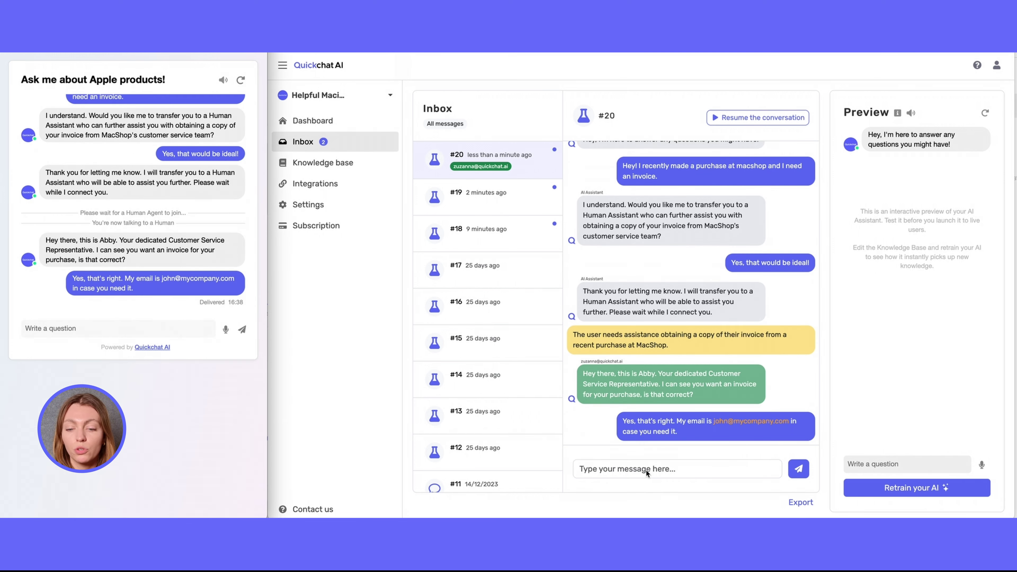
{"action": "left_click", "coordinate": [677, 468]}
{"action": "type", "text": "Thanks for providing the address! I will need the order number as well."}
{"action": "key", "text": "Return"}
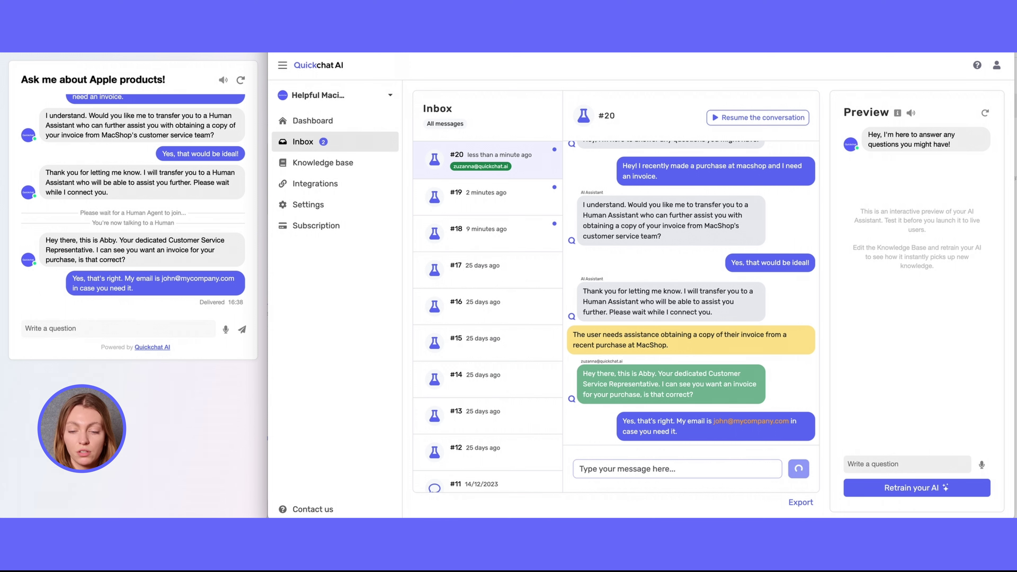
Customer gives the order number and purchase date; agent confirms the invoice was sent, customer thanks them.
{"action": "left_click", "coordinate": [109, 329]}
{"action": "type", "text": "Its ABC-12345678."}
{"action": "key", "text": "Return"}
{"action": "type", "text": "I made thepur"}
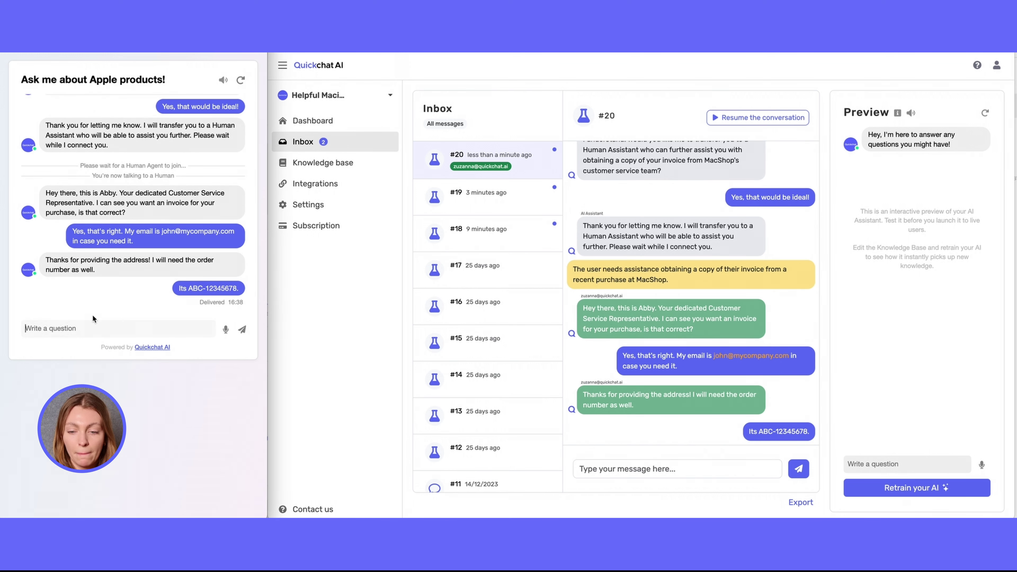
{"action": "type", "text": "chase last tuesday"}
{"action": "key", "text": "Return"}
{"action": "left_click", "coordinate": [676, 468]}
{"action": "type", "text": "Got you."}
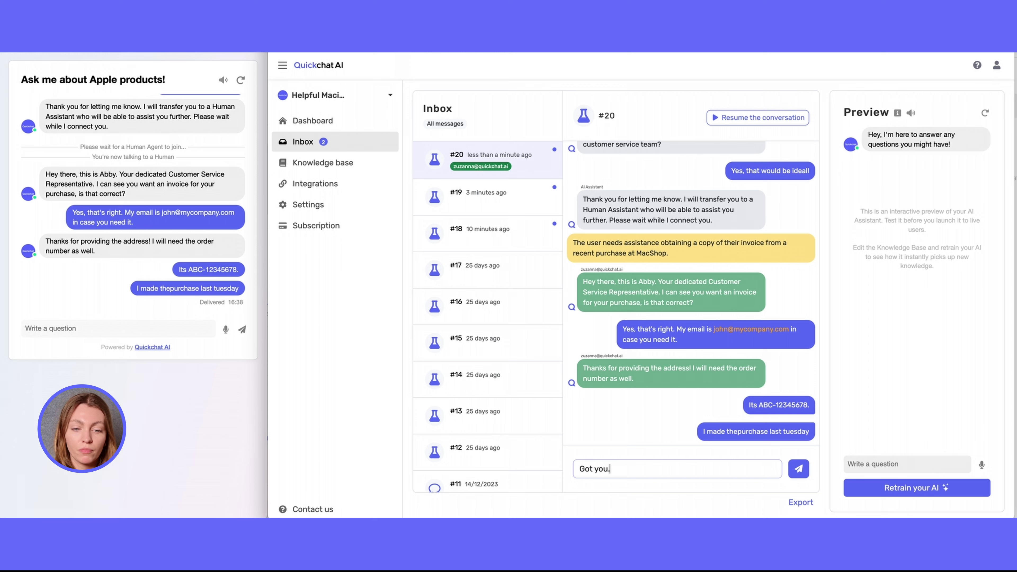
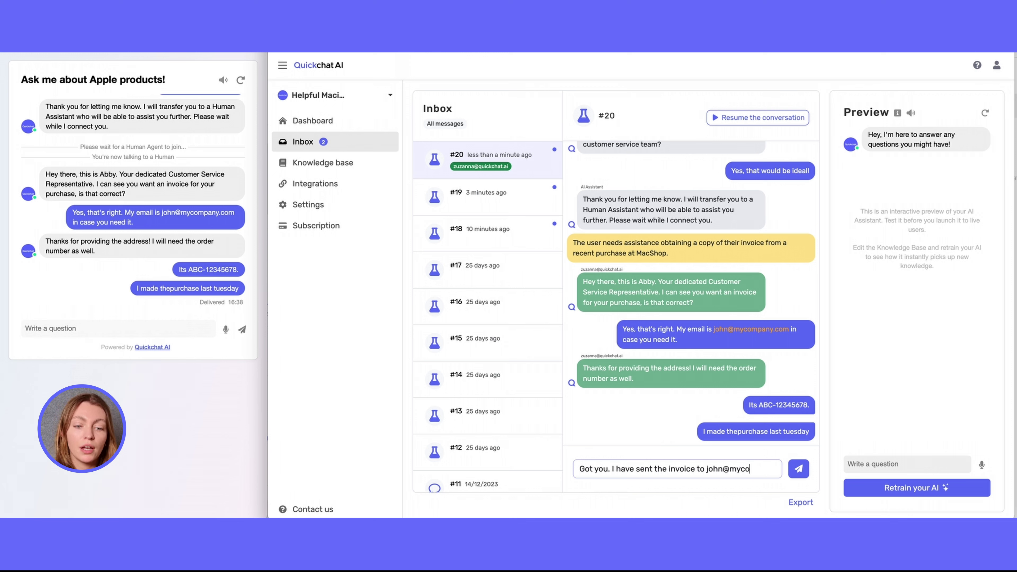
{"action": "key", "text": "Return"}
{"action": "left_click", "coordinate": [133, 328]}
{"action": "type", "text": "Yups. I see it. Thanks a lot."}
{"action": "key", "text": "Return"}
Agent asks if anything else is needed, customer declines, and agent says goodbye.
{"action": "left_click", "coordinate": [677, 468]}
{"action": "type", "text": "No worries:) I"}
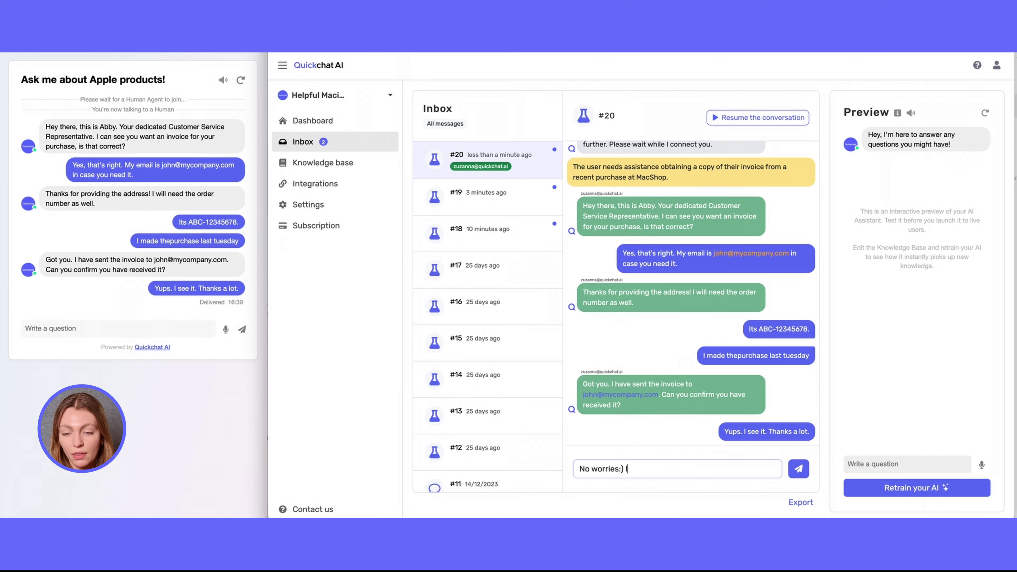
{"action": "type", "text": "s there anything else I can assist you with today?"}
{"action": "key", "text": "Return"}
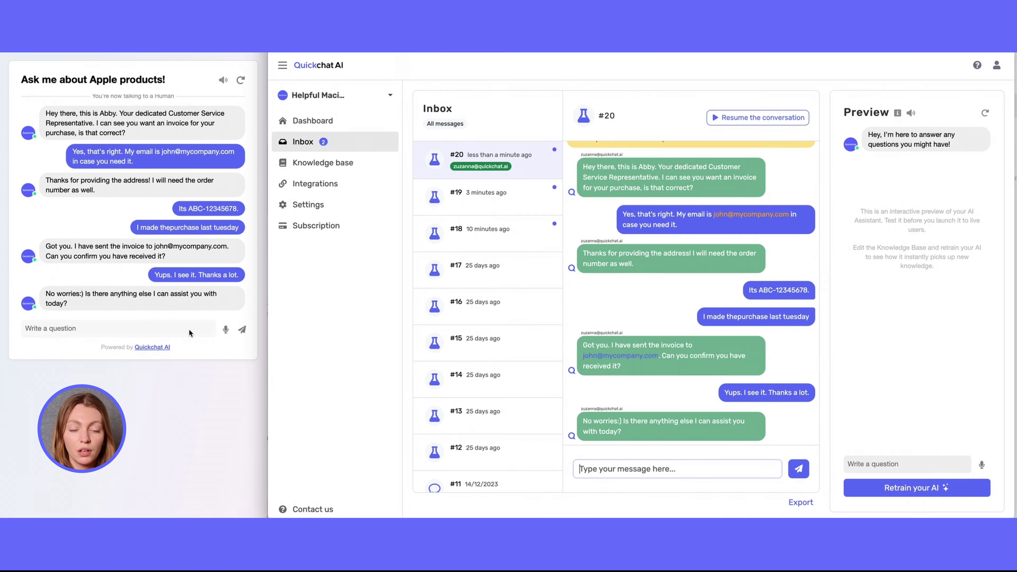
{"action": "left_click", "coordinate": [121, 328]}
{"action": "type", "text": "No that will be all thanks!"}
{"action": "key", "text": "Return"}
{"action": "left_click", "coordinate": [676, 468]}
{"action": "type", "text": "Great. Have a lovely afternoon then. Bye!"}
{"action": "key", "text": "Return"}
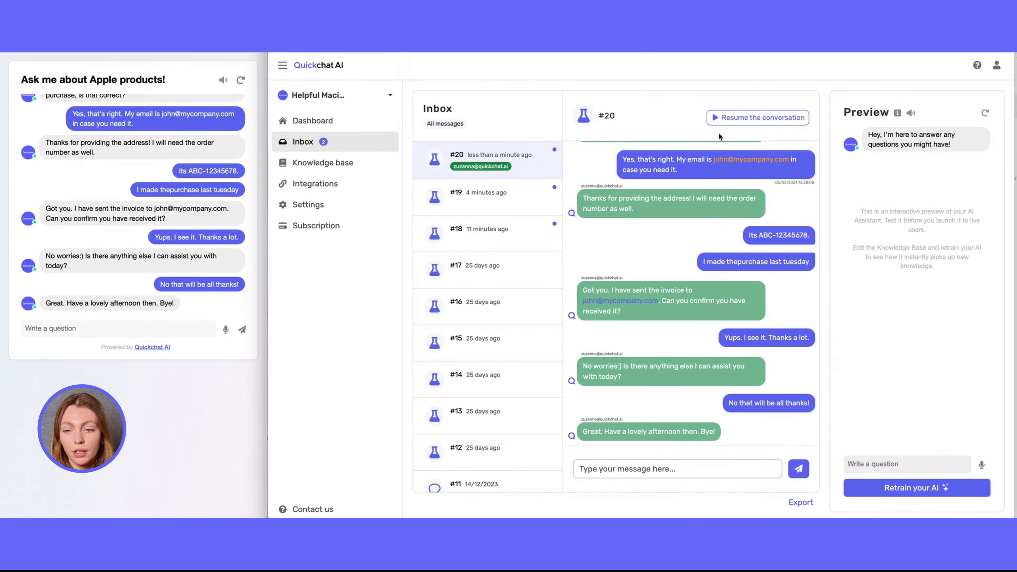
Resume conversation #20 so the AI assistant handles it again.
{"action": "left_click", "coordinate": [732, 118]}
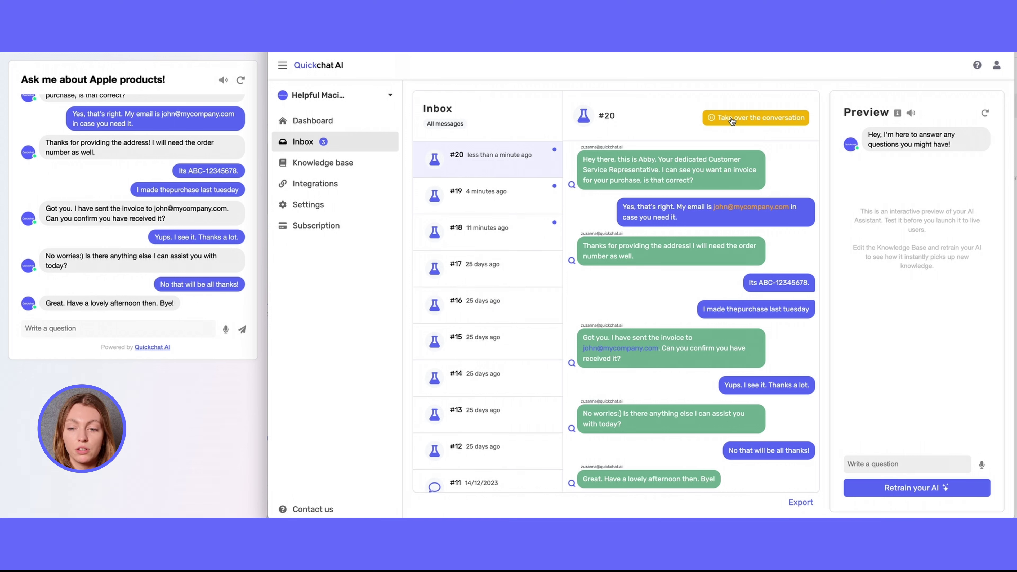
{"action": "left_click", "coordinate": [732, 120]}
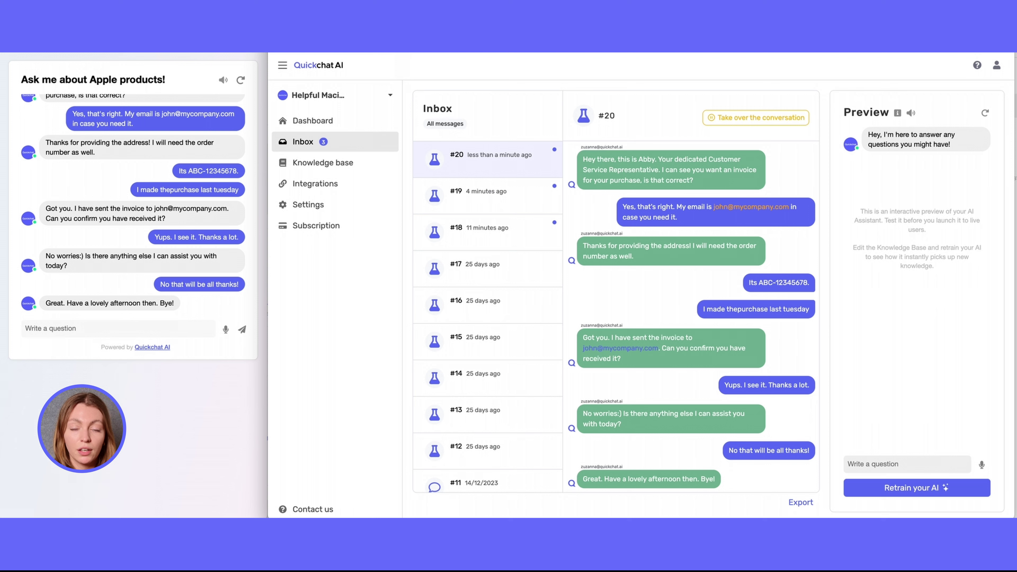